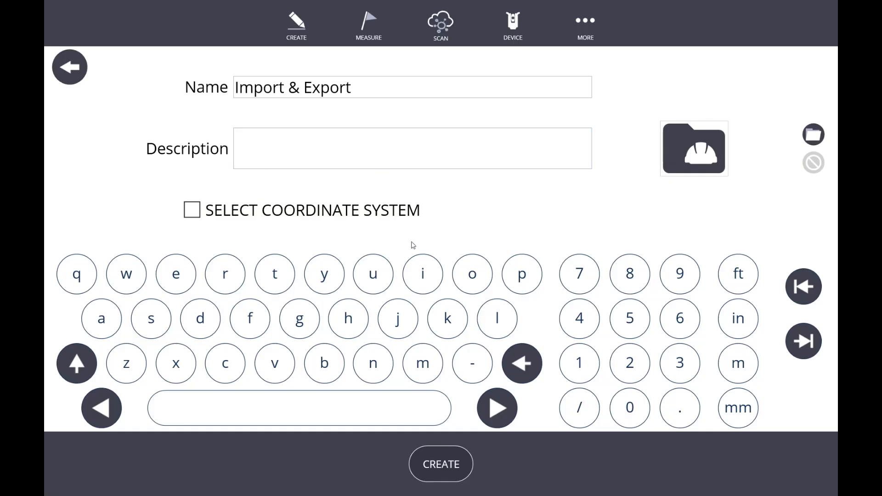
Step: Create the "Import & Export" project and rename its layout job as Control
left_click(437, 465)
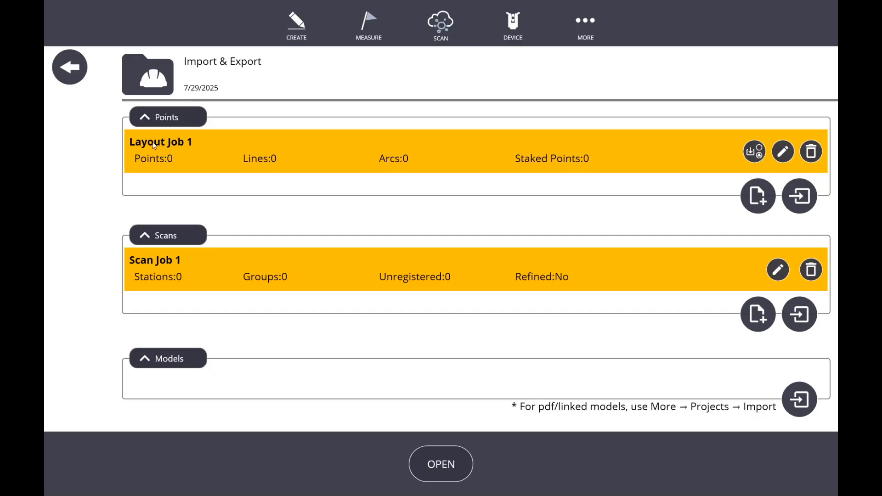
left_click(783, 153)
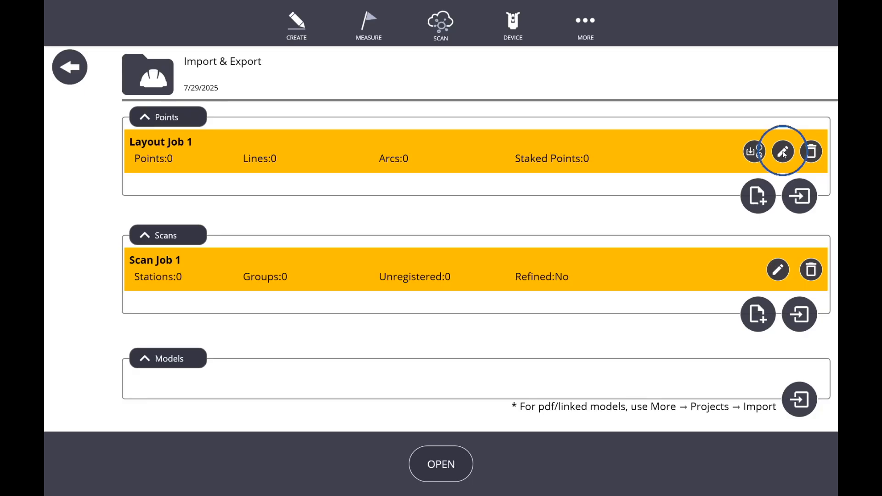
type("C")
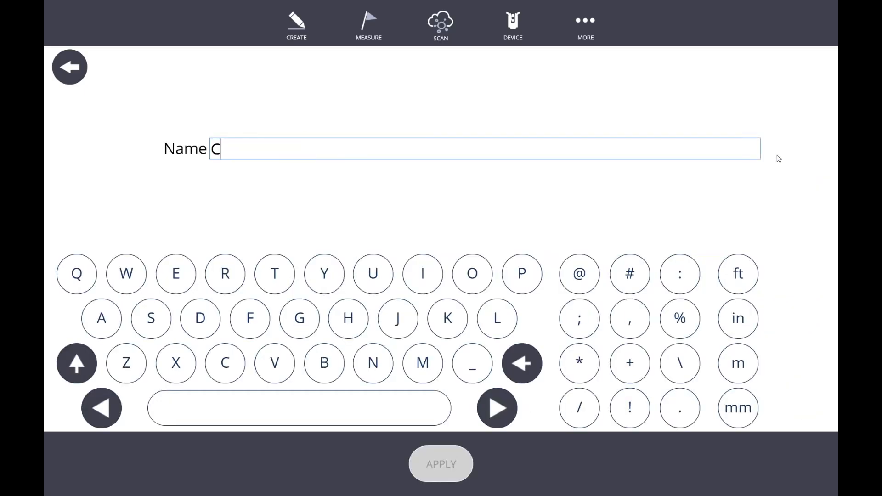
type("ontrol")
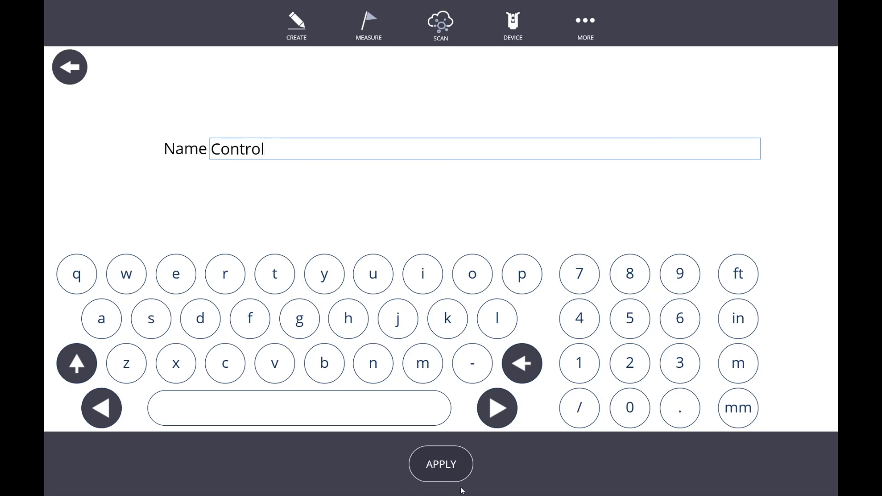
left_click(448, 462)
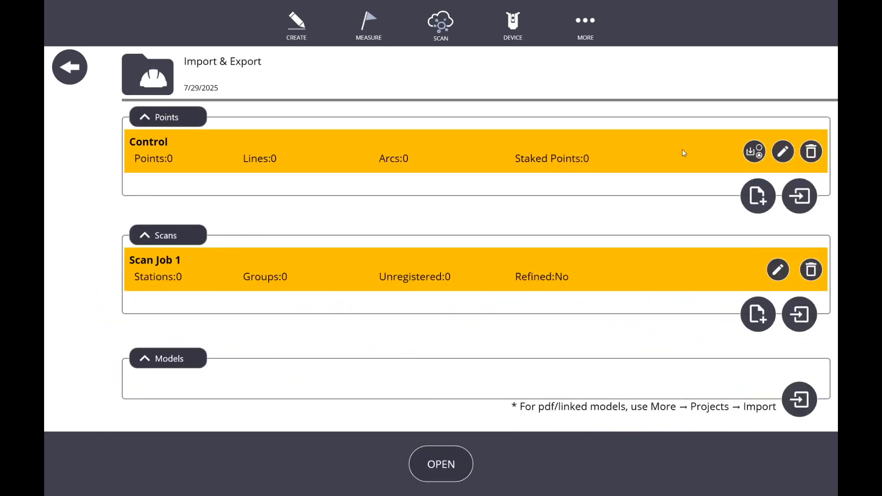
Step: Import the Control Example Points File CSV from the Desktop's ImportExport folder into the Control job as control points
left_click(752, 153)
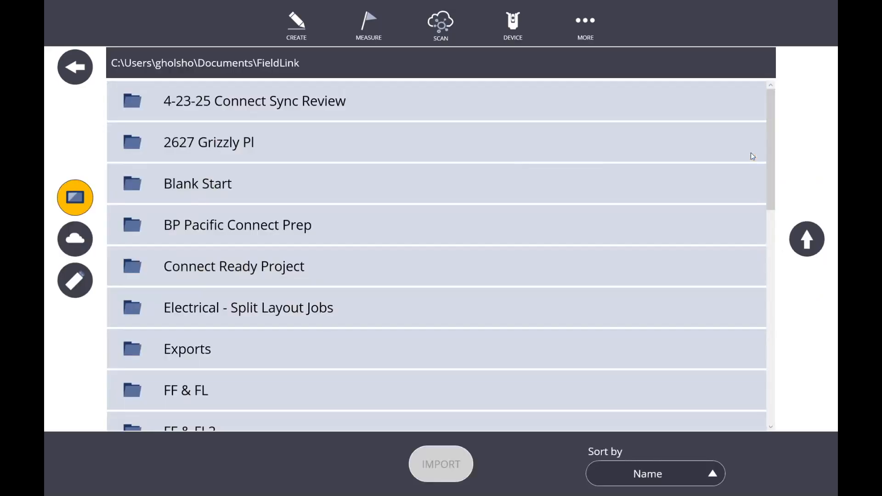
left_click(811, 240)
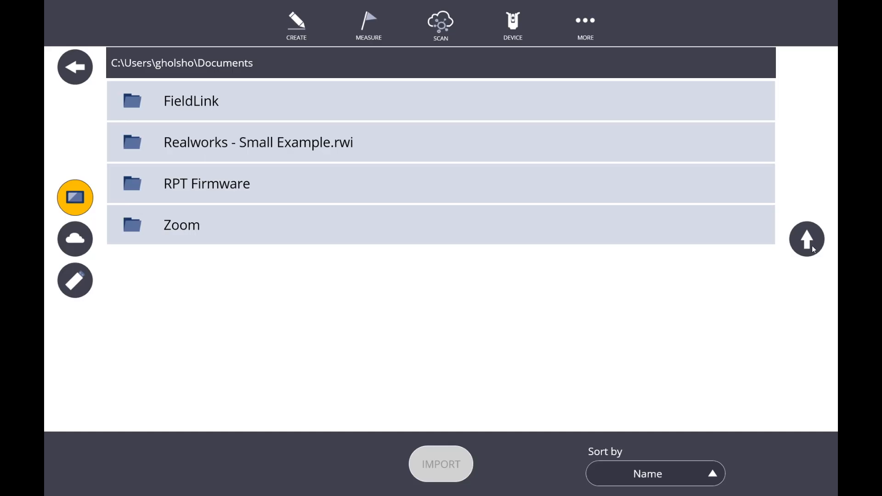
left_click(810, 242)
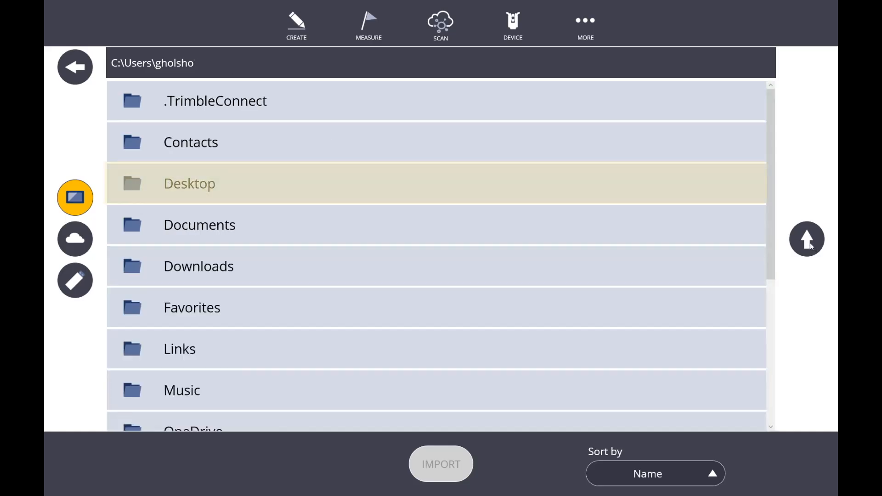
left_click(228, 185)
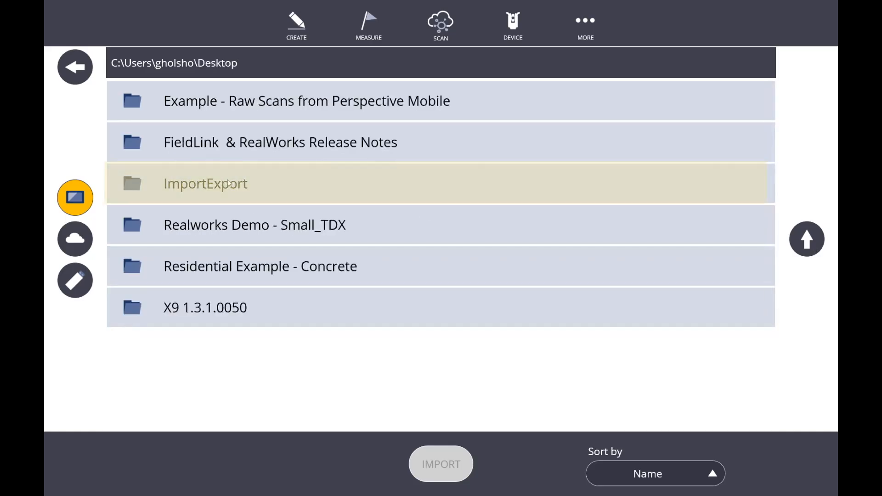
left_click(229, 183)
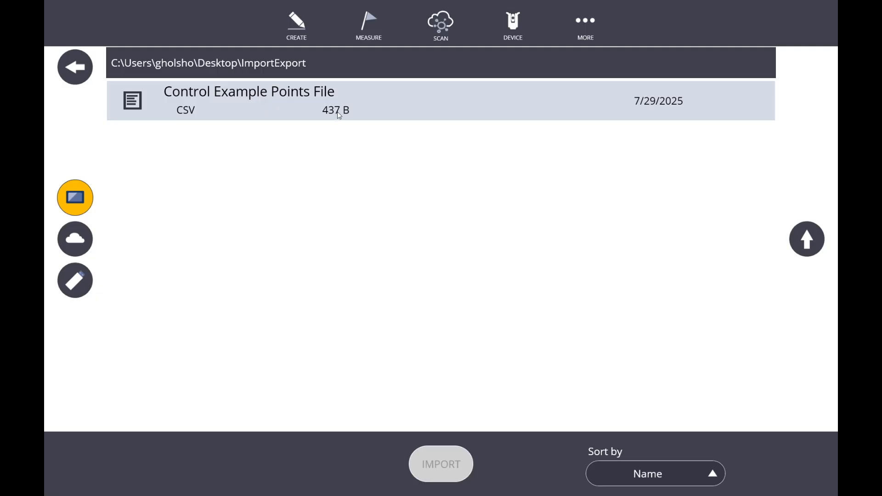
left_click(323, 107)
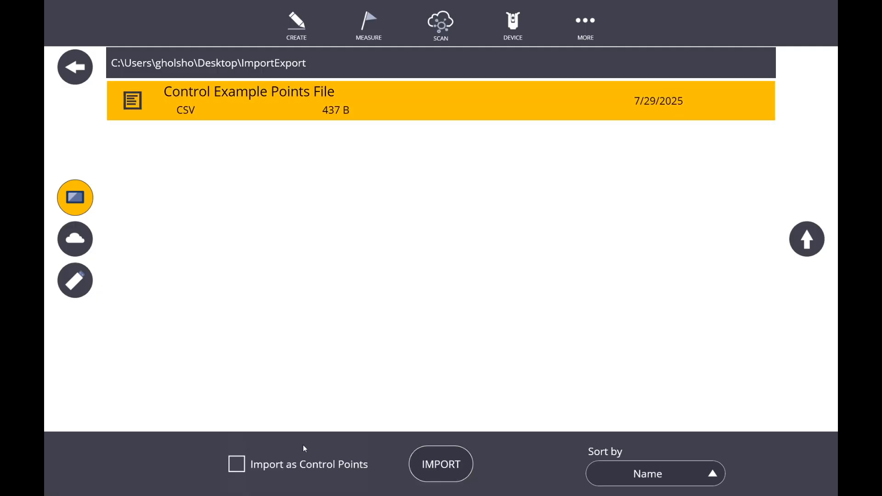
left_click(237, 464)
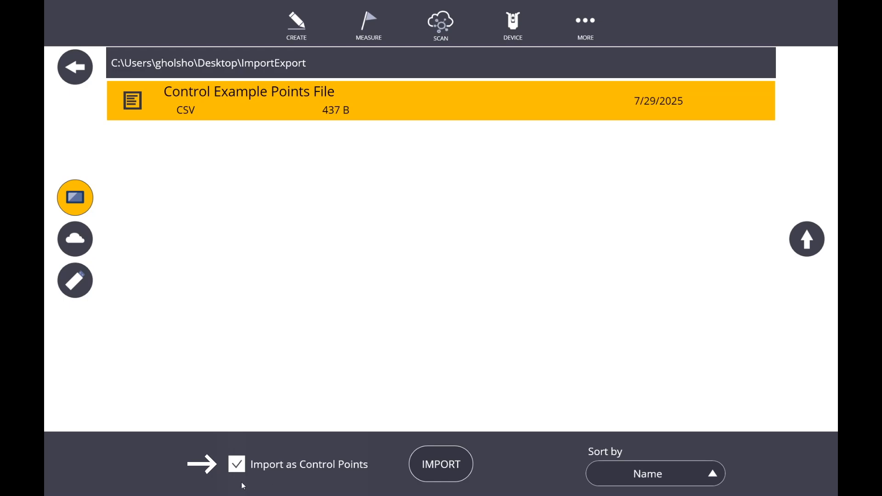
left_click(437, 466)
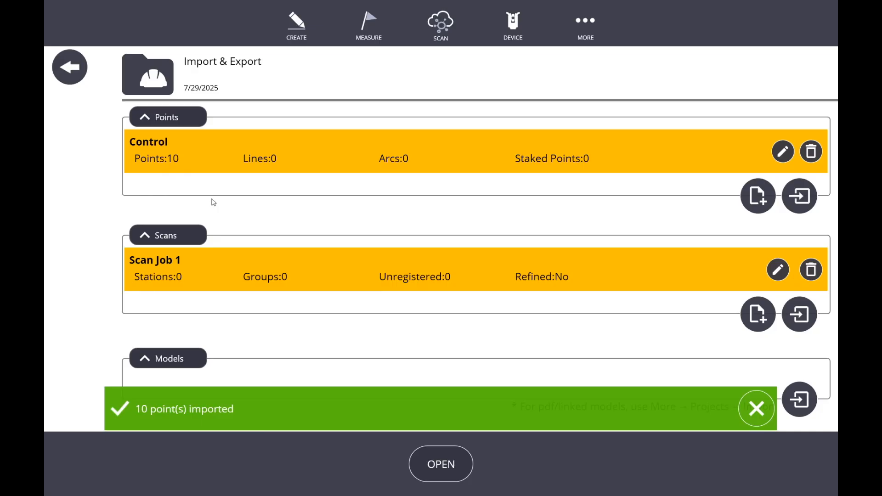
left_click(757, 409)
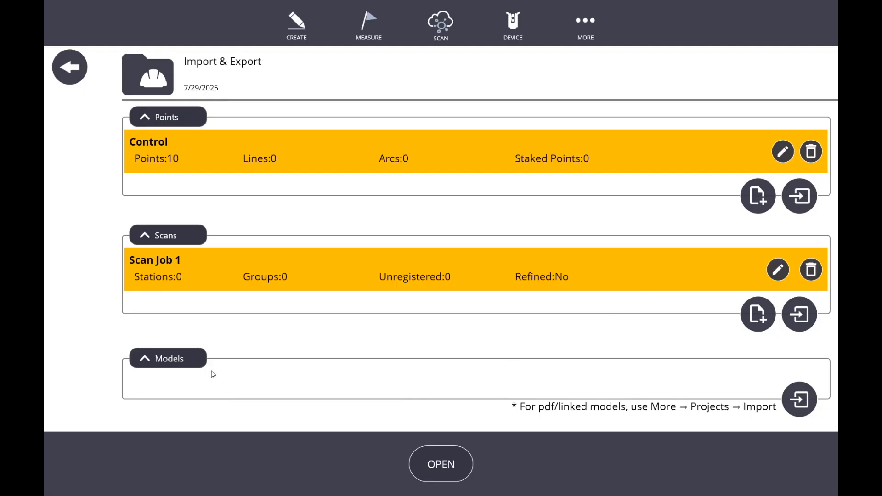
Step: Start a model import and examine the files available in local storage, on the flash drive and in the Trimble Connect projects
left_click(803, 402)
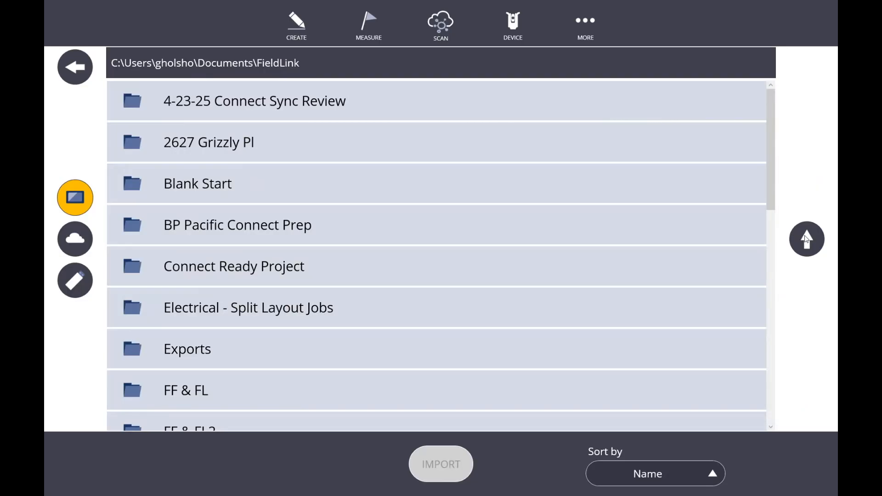
left_click(807, 239)
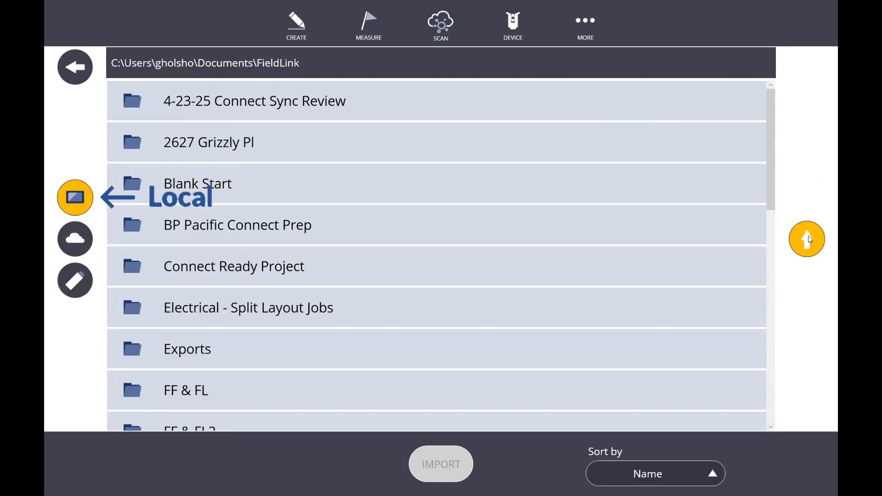
left_click(808, 239)
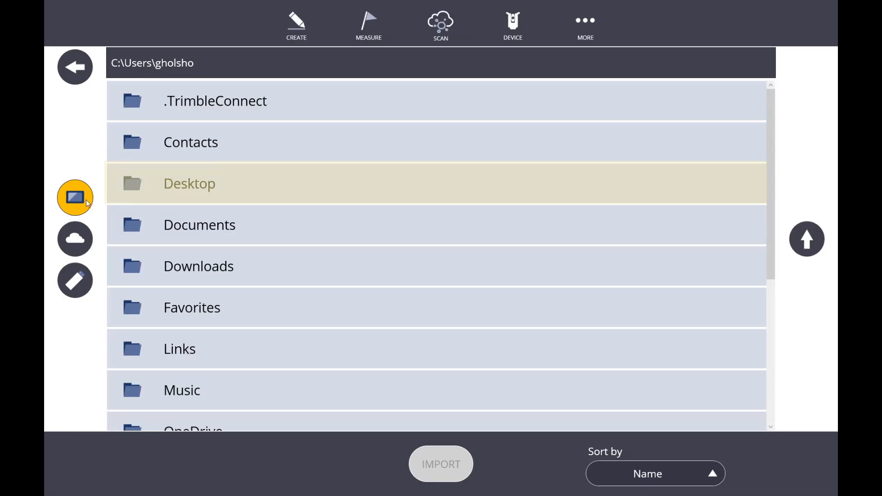
double_click(200, 188)
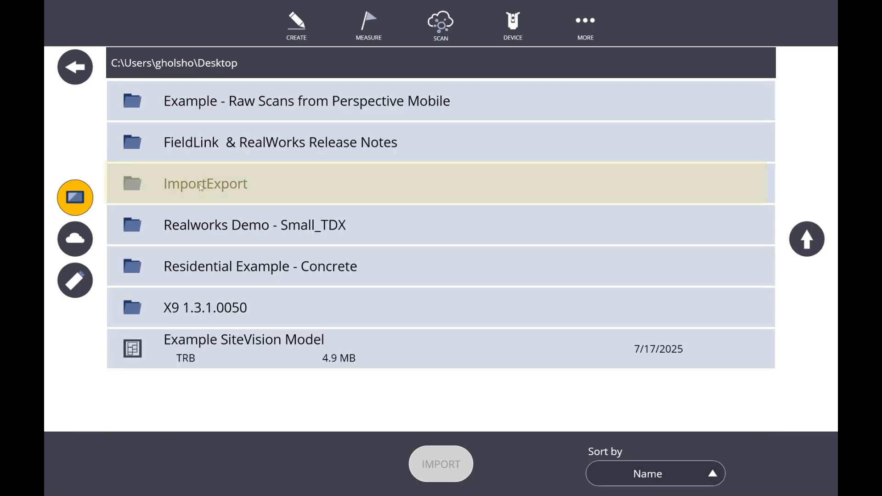
double_click(201, 187)
left_click(76, 282)
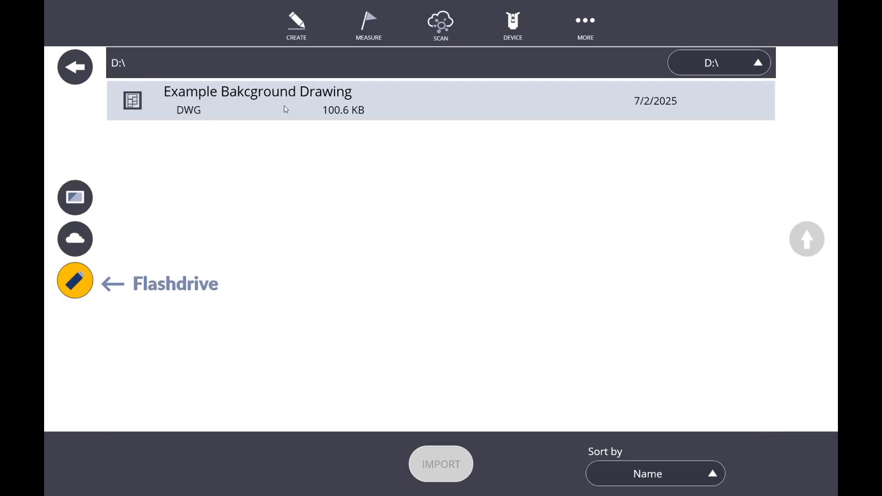
left_click(76, 245)
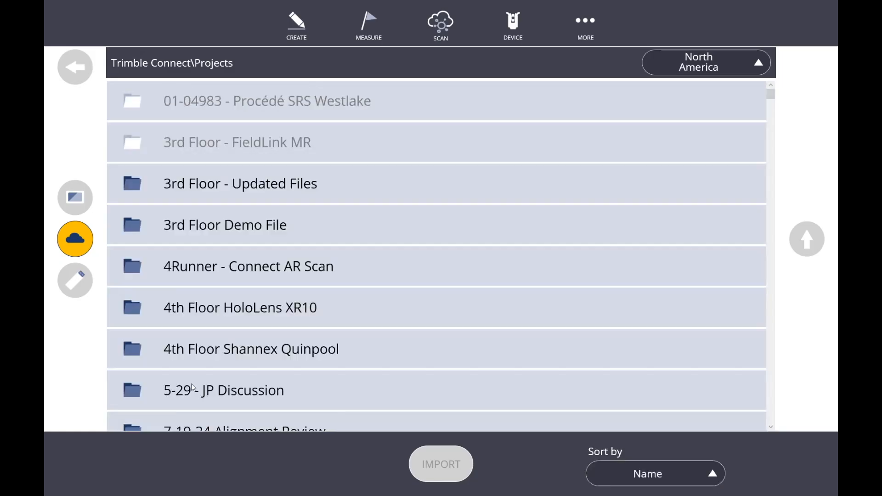
left_click_drag(195, 388, 219, 245)
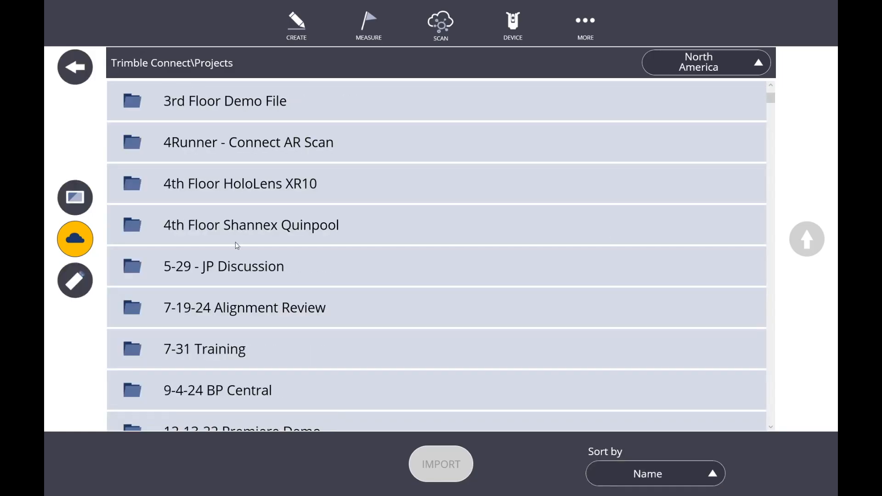
left_click_drag(771, 98, 769, 280)
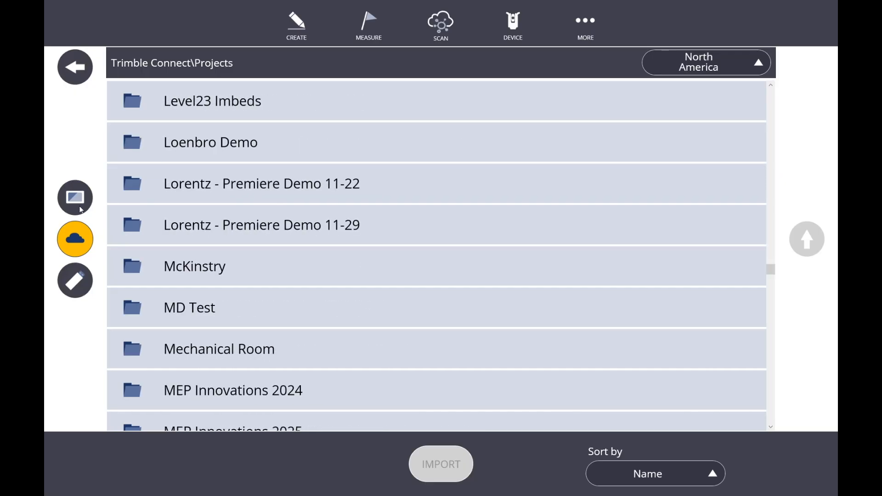
Step: Import the Example Drawing DWG from the local Desktop's ImportExport folder as the project's model
left_click(78, 204)
left_click(807, 240)
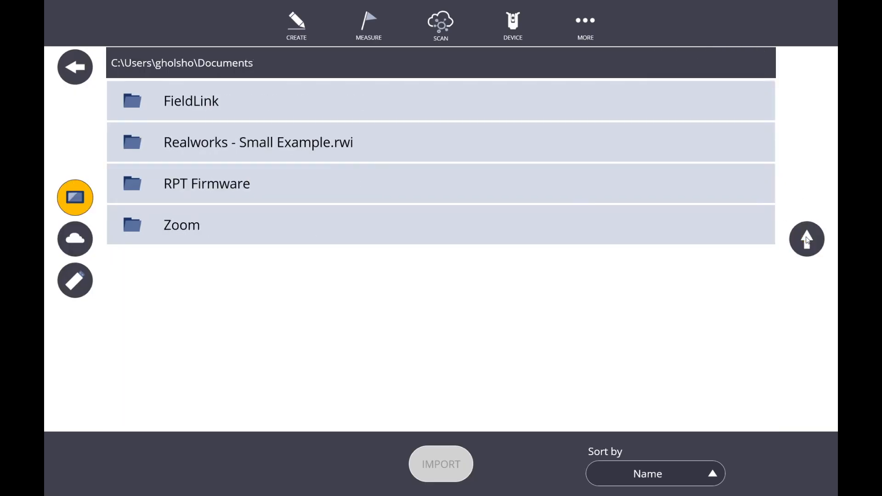
left_click(808, 240)
left_click(319, 203)
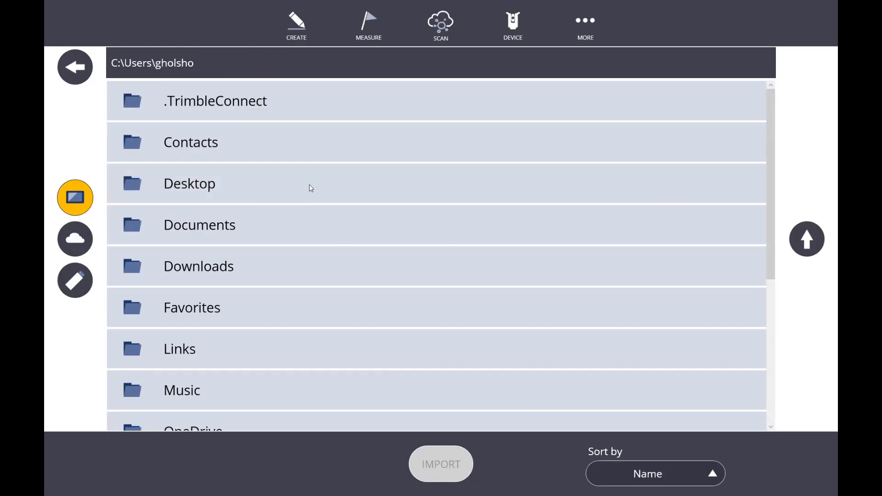
left_click(311, 188)
left_click(271, 202)
left_click(252, 109)
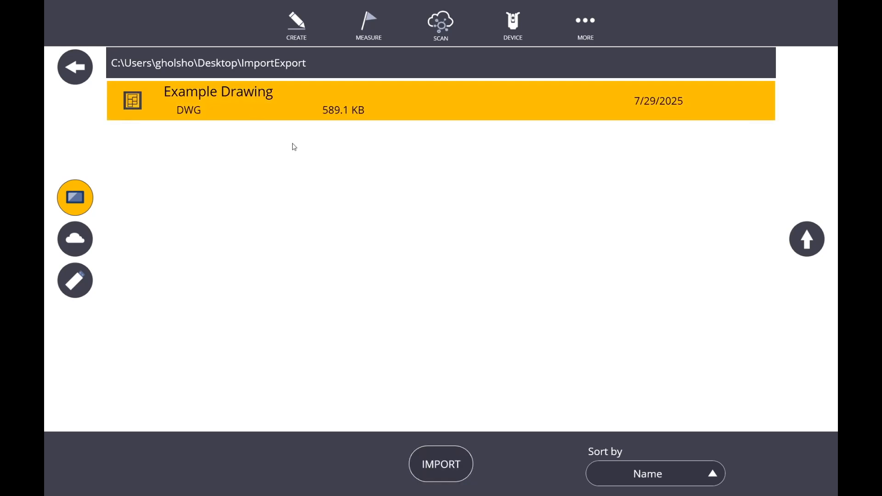
left_click(457, 474)
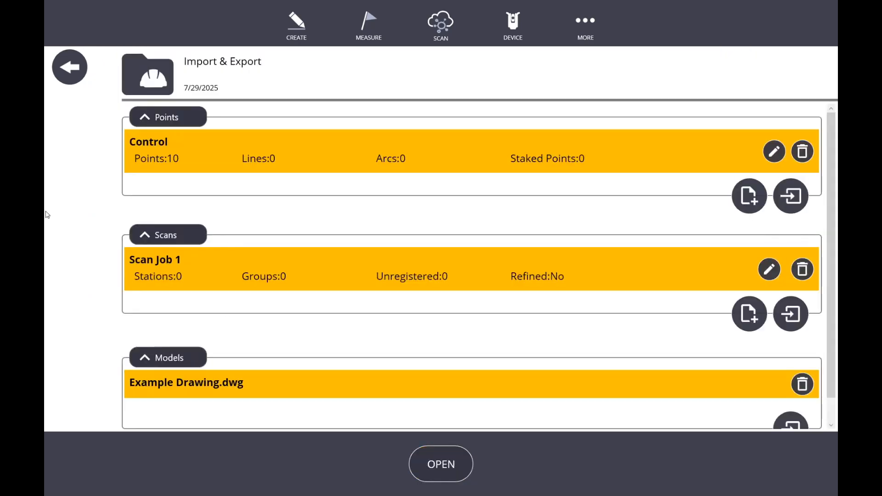
Step: Open the project and check control point 103 against the drawing, finishing with the whole site in view
left_click(462, 467)
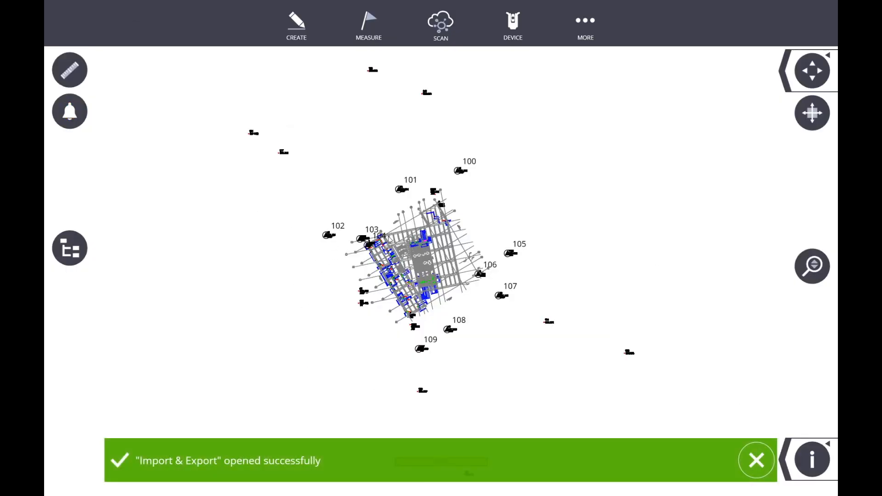
scroll(399, 249, "up", 10)
scroll(211, 210, "up", 10)
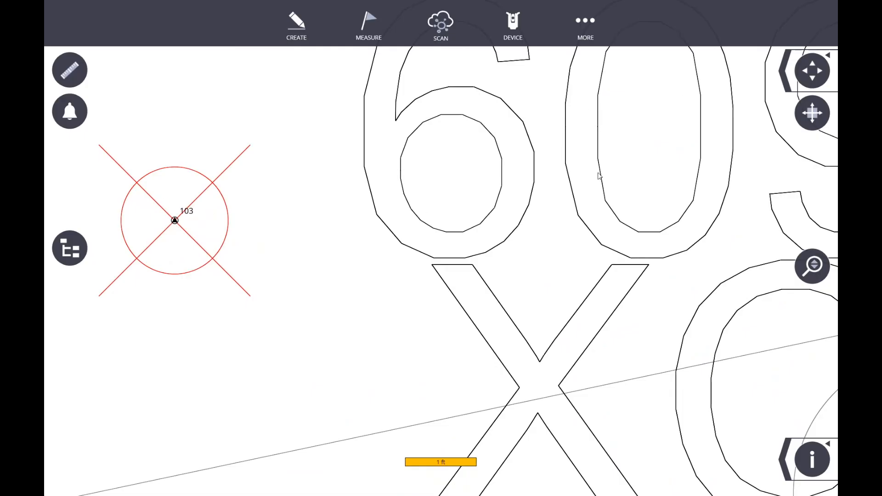
left_click(809, 78)
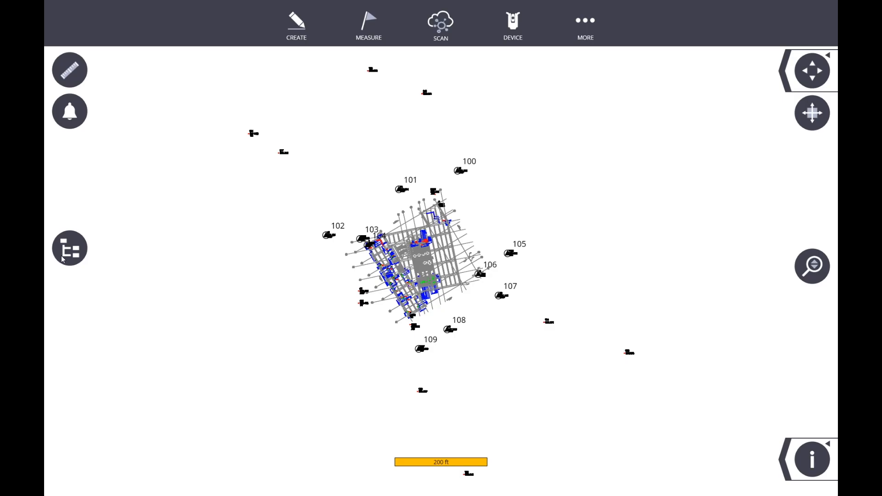
Step: Try to export the project's points with CSV as the file type
left_click(590, 25)
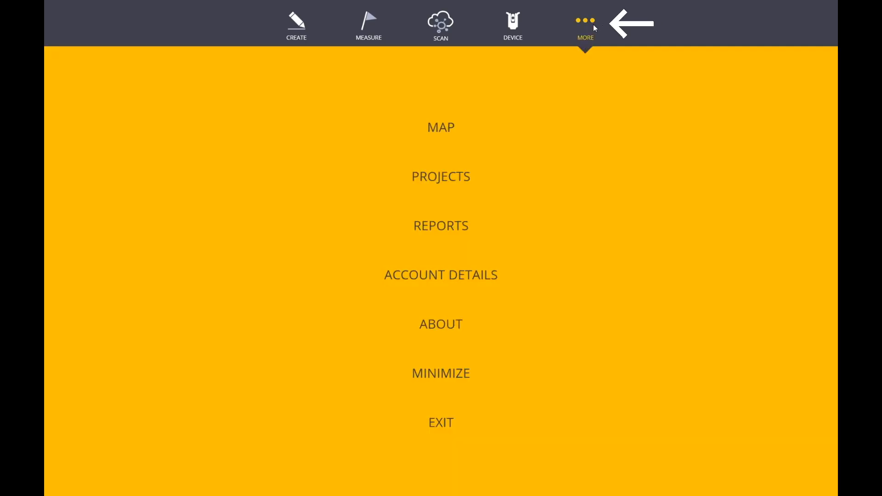
left_click(454, 181)
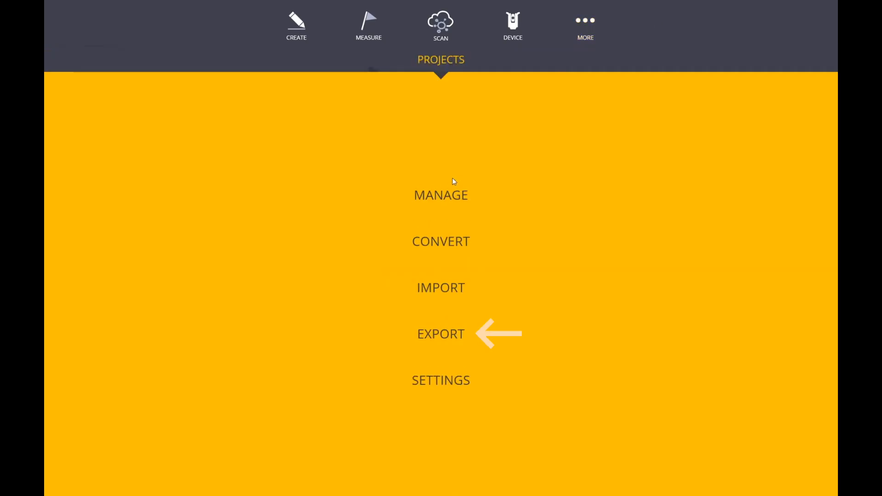
left_click(452, 334)
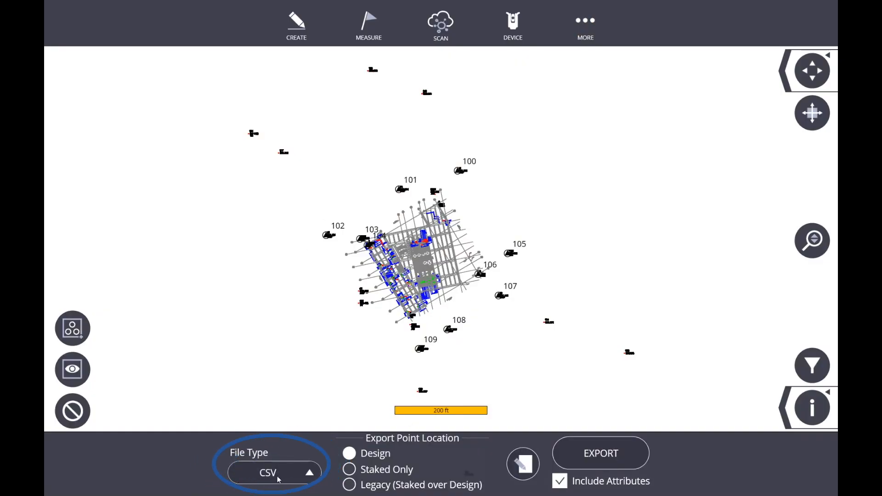
left_click(311, 473)
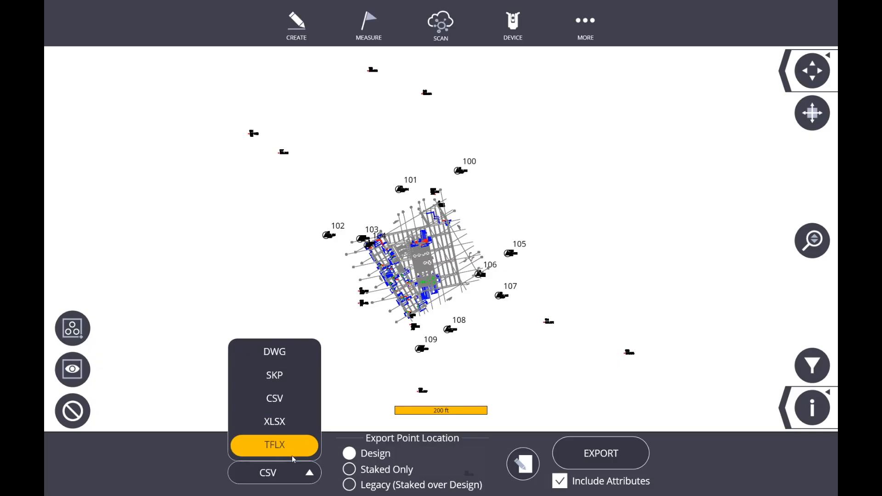
left_click(278, 403)
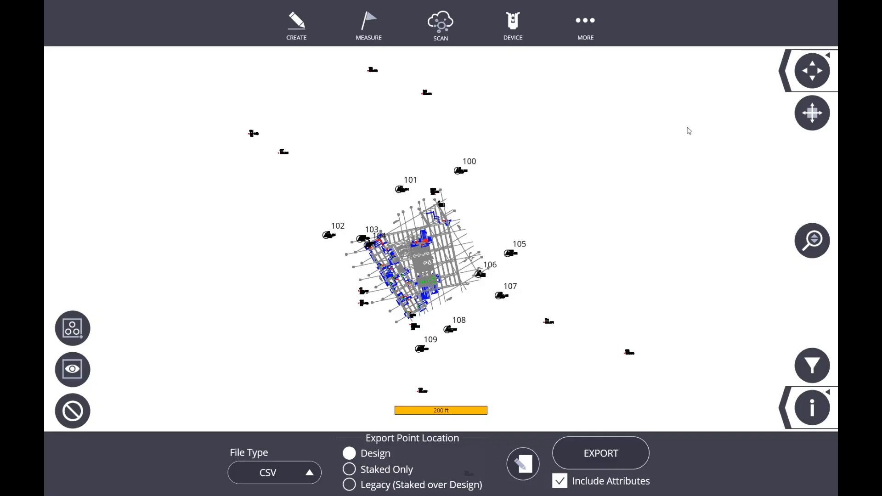
left_click(593, 458)
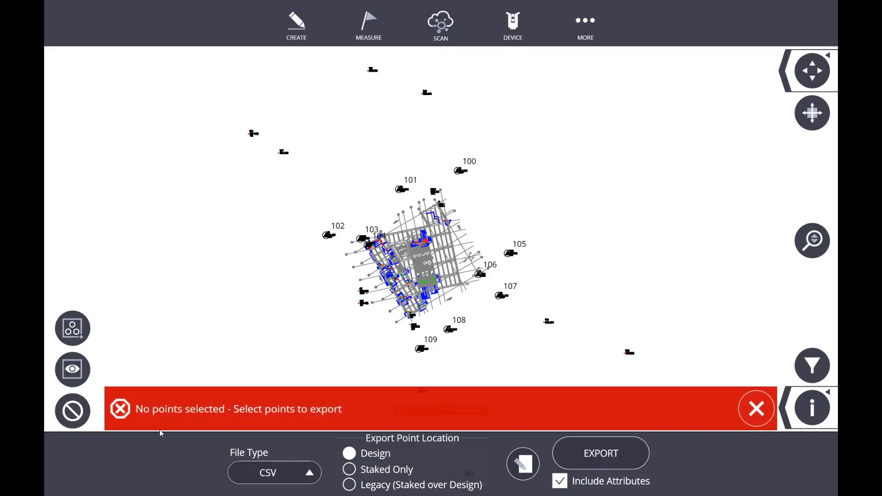
Step: Select control points 105 and 100 individually for the export and clear the selection again
left_click(759, 409)
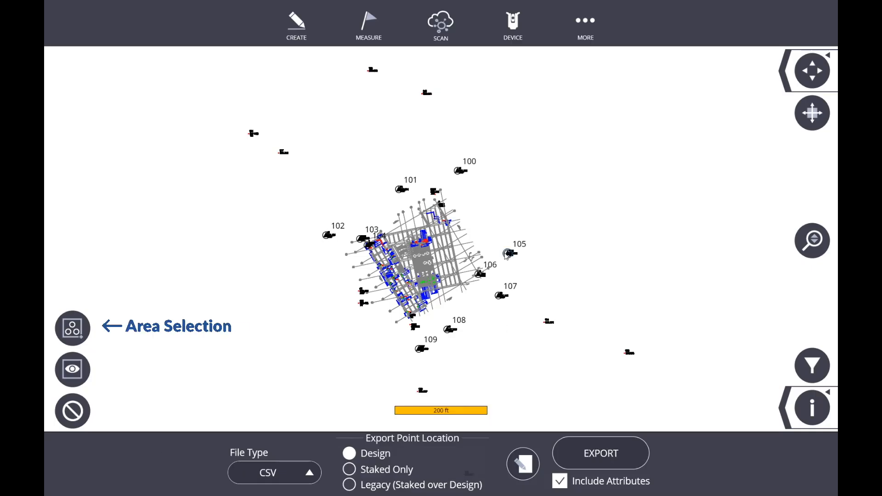
left_click(458, 174)
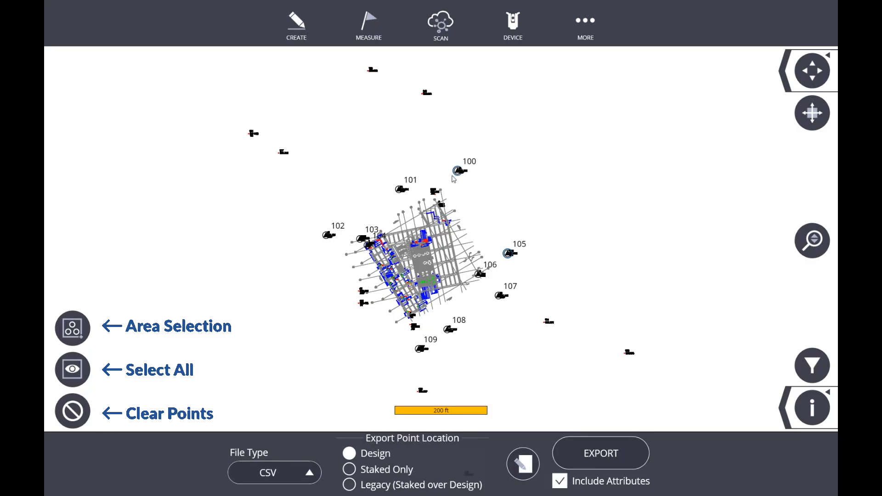
left_click(65, 420)
left_click(671, 415)
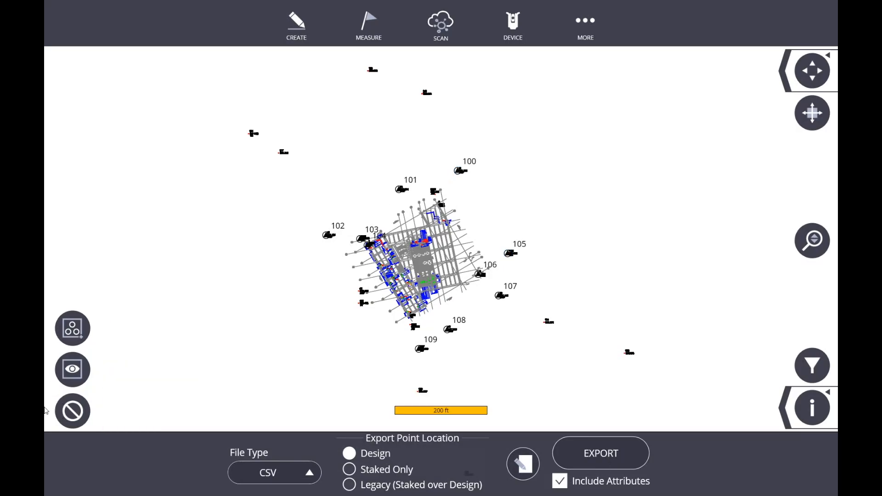
Step: Select the control points around the building with an area selection and clear them again
left_click(77, 327)
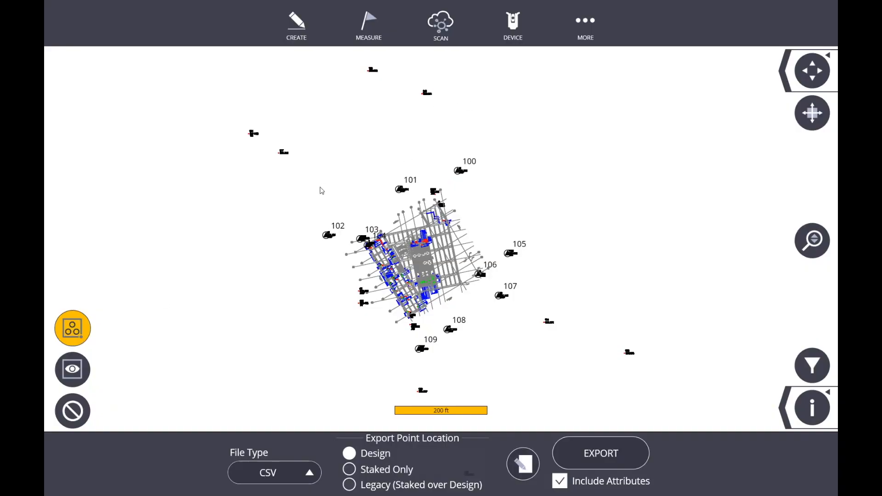
left_click_drag(287, 170, 618, 331)
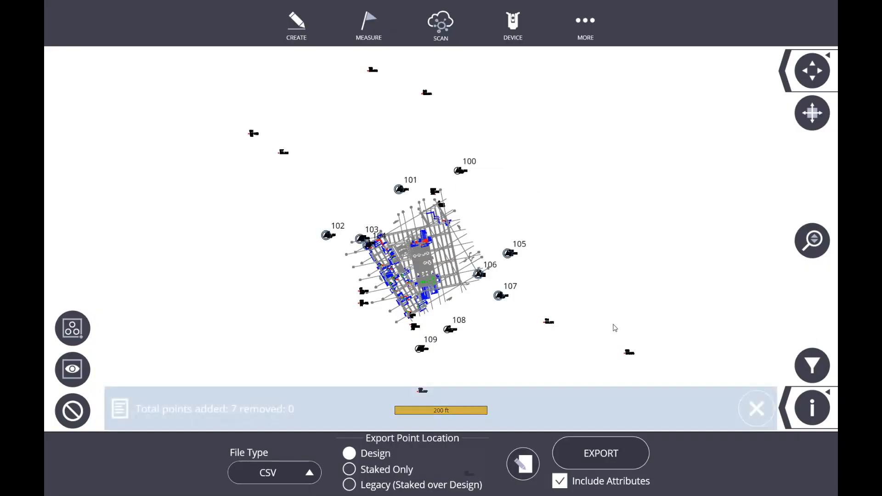
left_click(745, 408)
left_click(78, 419)
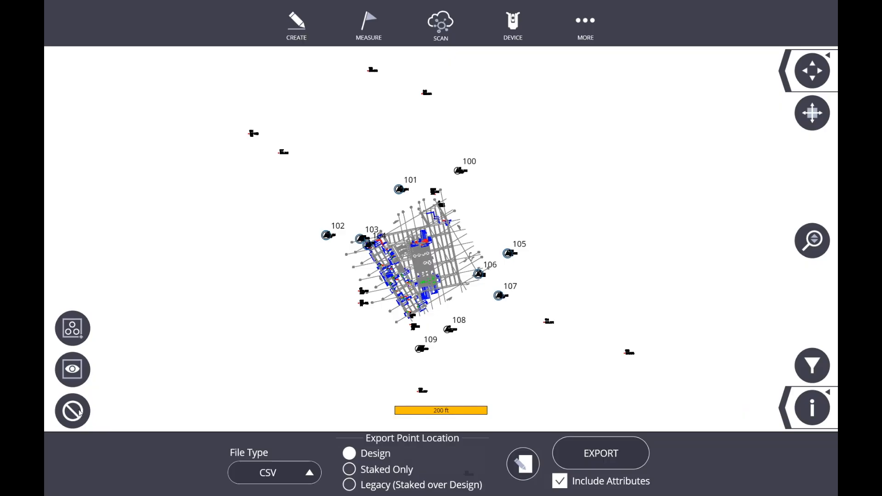
left_click(670, 417)
Step: Select all visible points for the export and set the export file name to "Today's Layout"
left_click(72, 370)
left_click(523, 465)
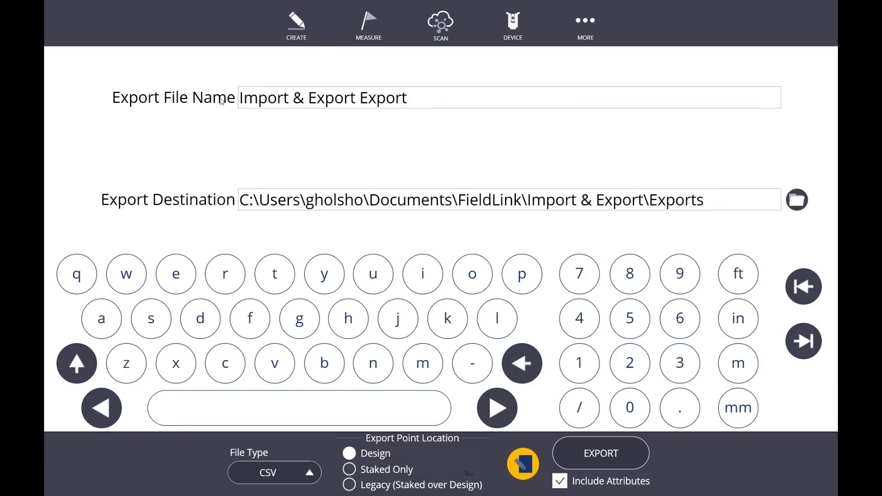
left_click(346, 105)
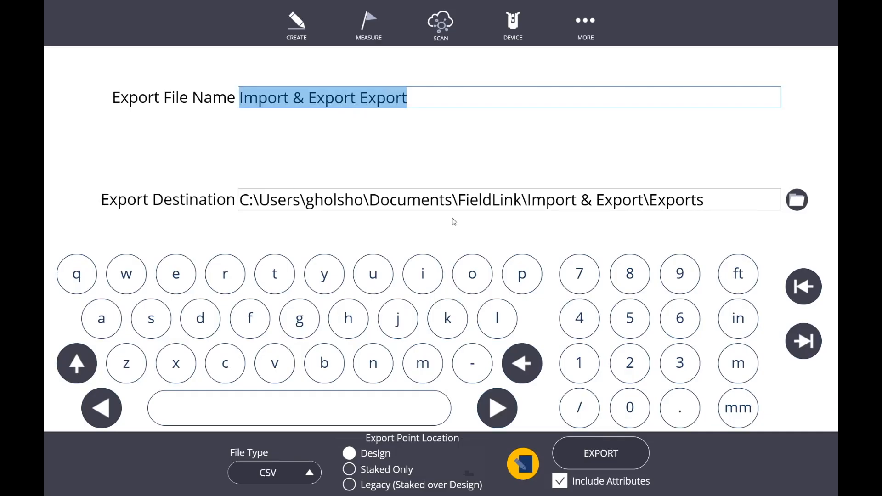
type("Today")
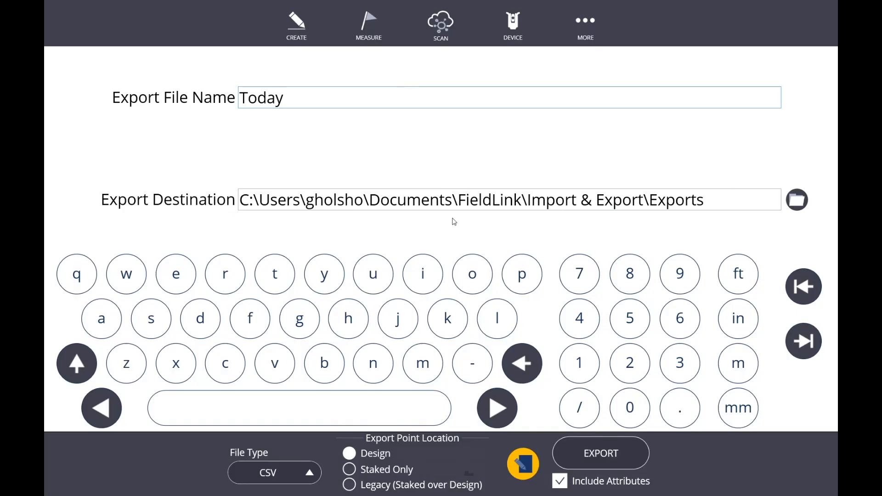
type("'s Layout")
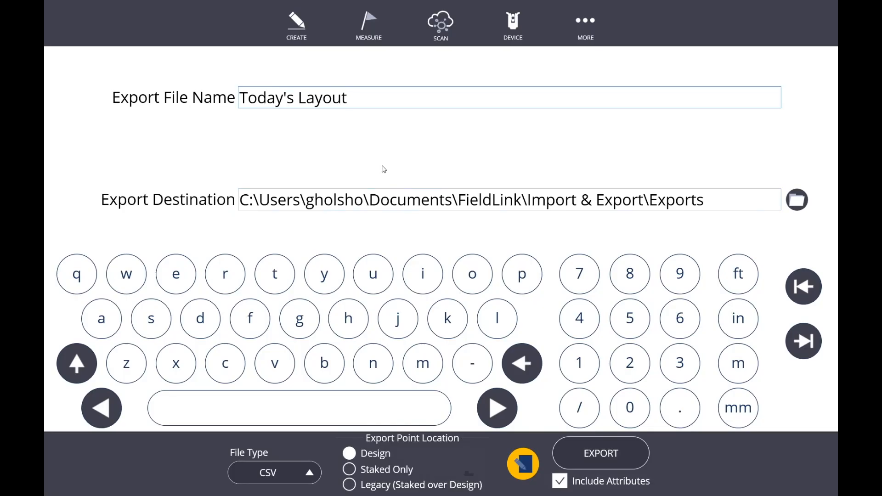
Step: Try the flash drive as export destination, return to local storage and go up to the FieldLink documents folder
left_click(797, 200)
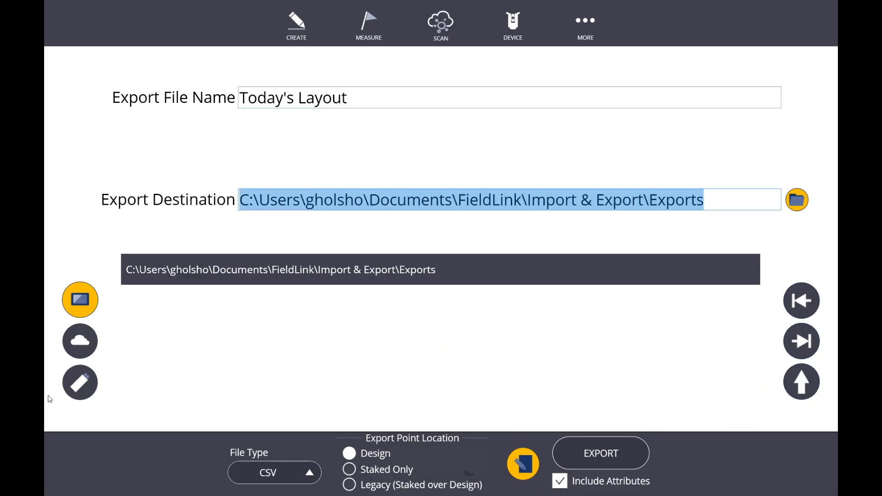
left_click(84, 386)
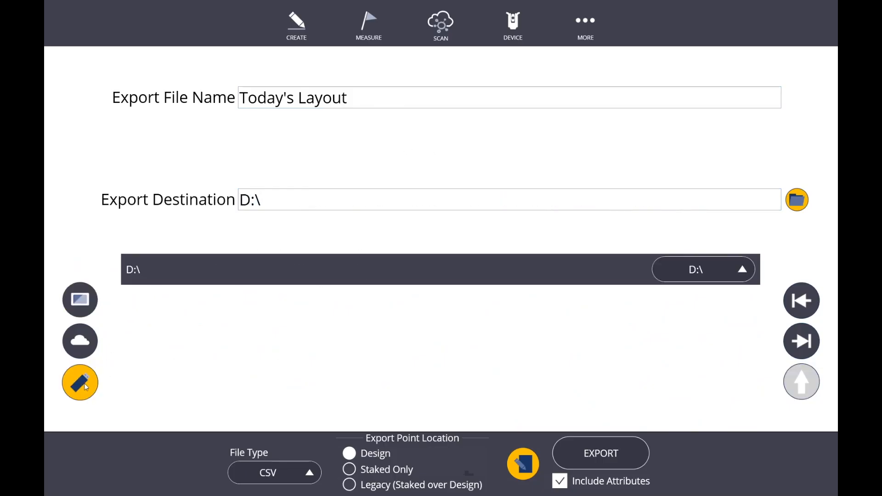
left_click(87, 296)
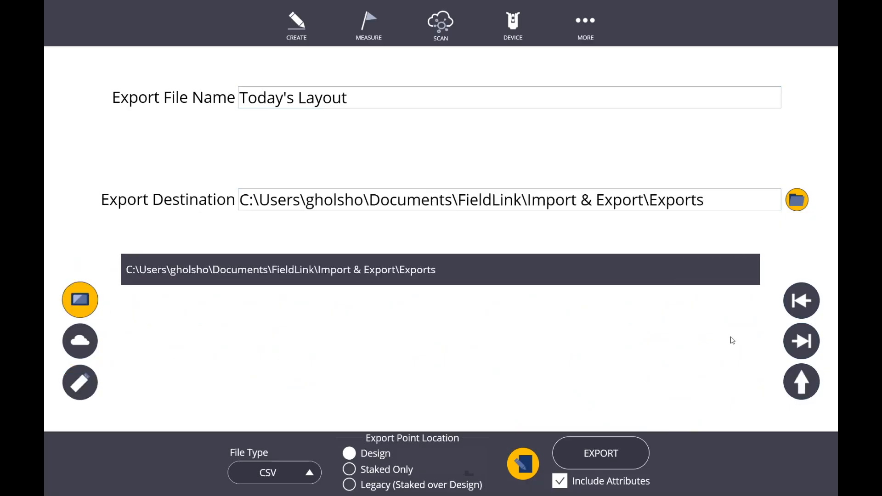
left_click(808, 384)
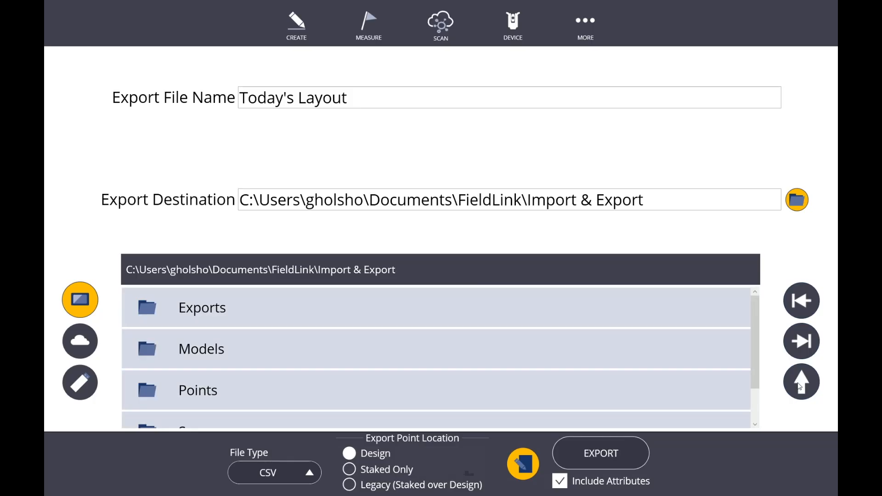
left_click(801, 386)
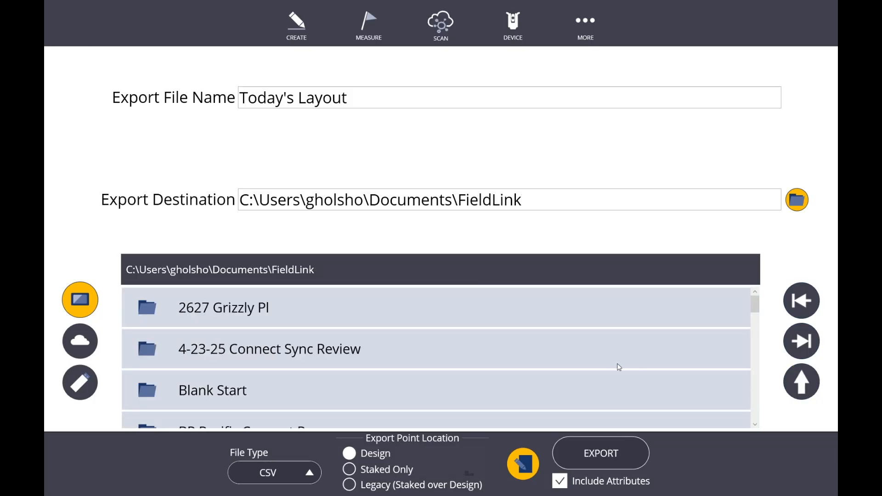
Step: Try the Exports folder of the Trimble Connect project 1006-Cala Clipped as export destination and return to local storage
left_click(79, 351)
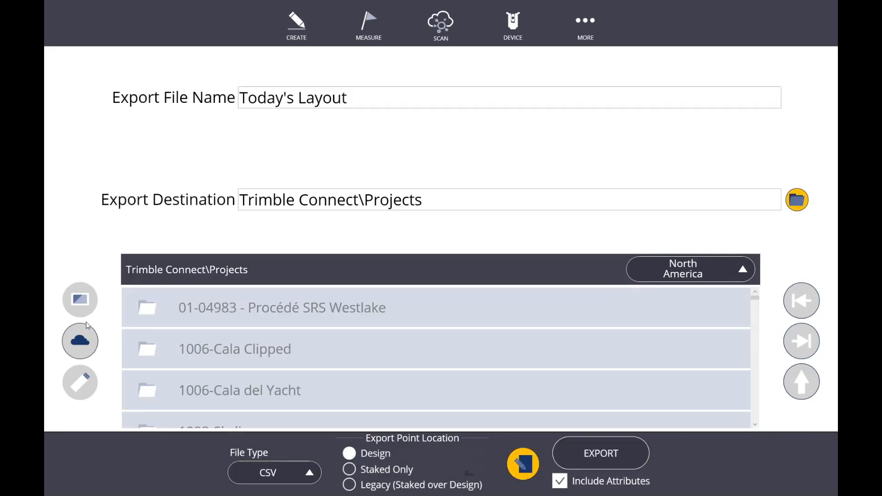
left_click(279, 350)
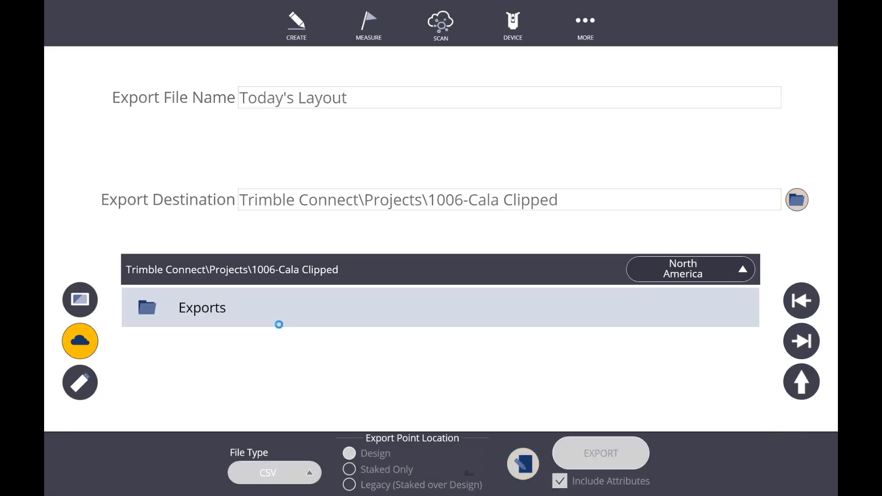
left_click(279, 322)
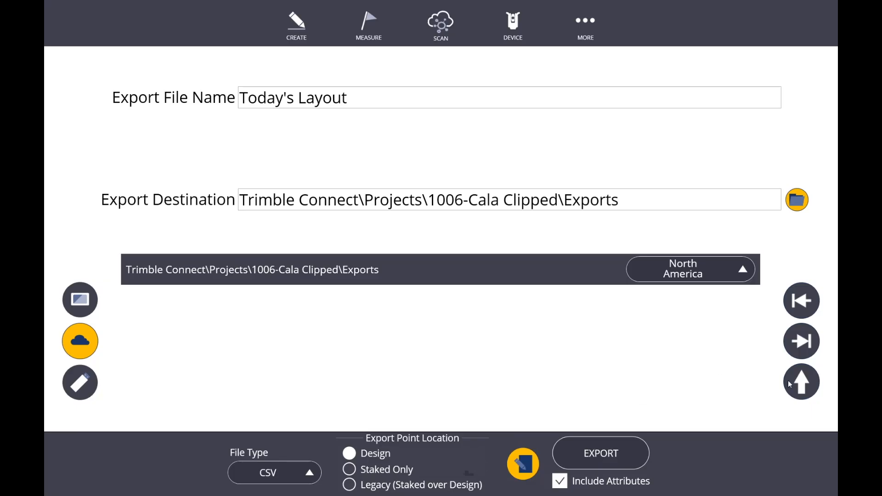
left_click(76, 301)
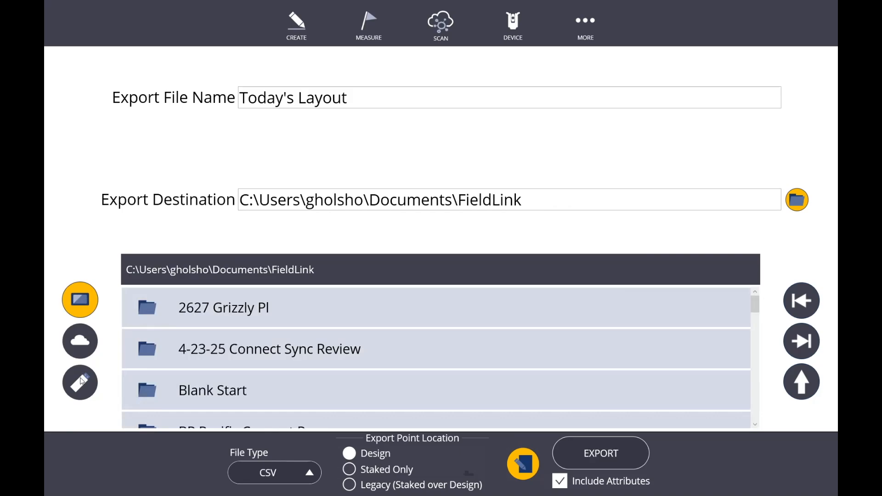